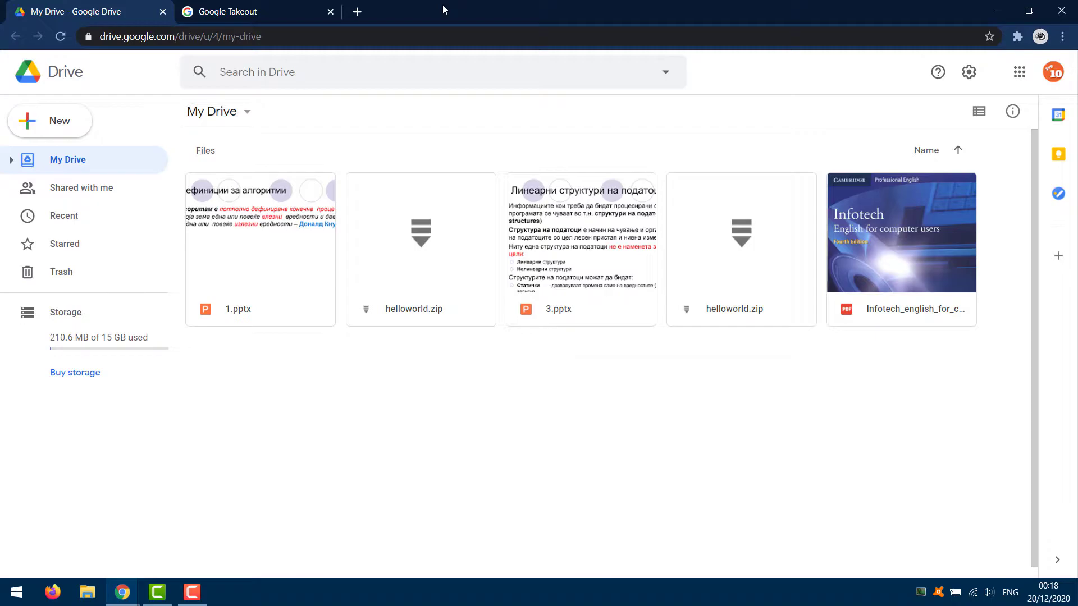
On the Google Takeout page, deselect all products and scroll down to the Drive entry
left_click(288, 12)
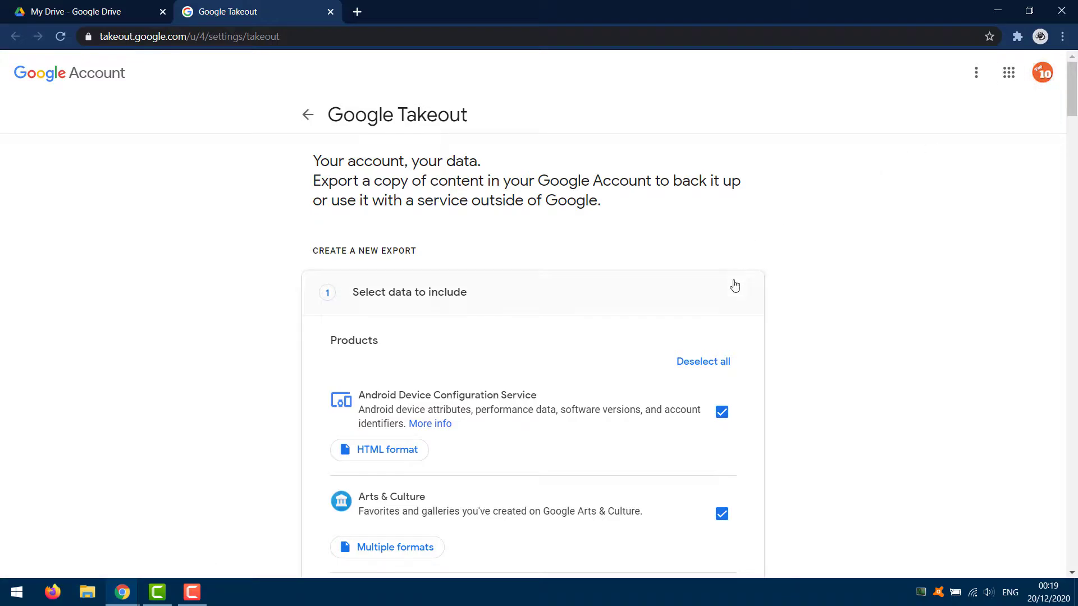
left_click(705, 365)
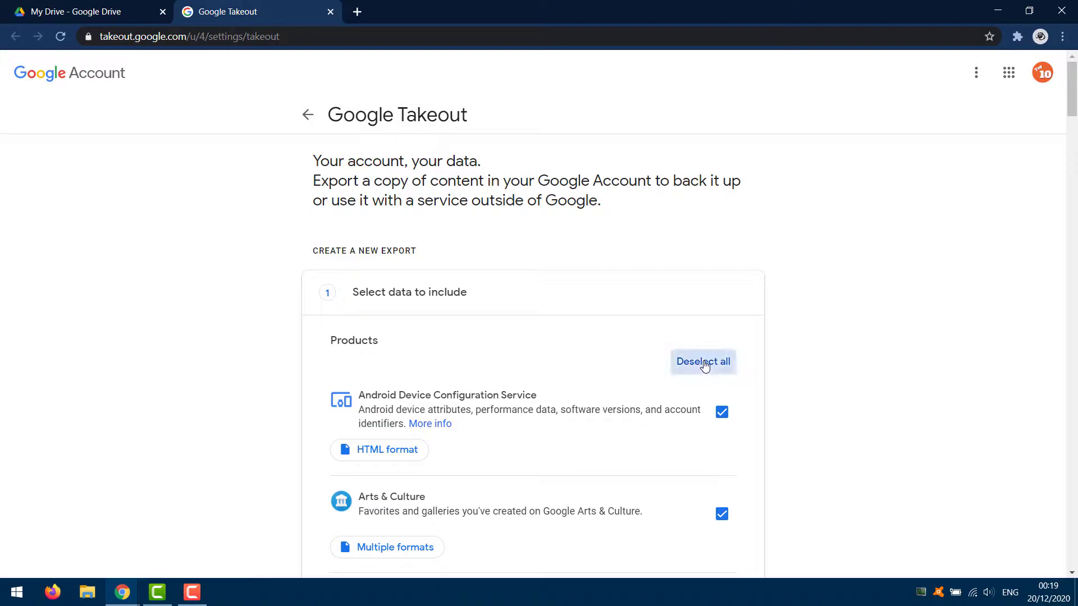
scroll(706, 366, "down", 7)
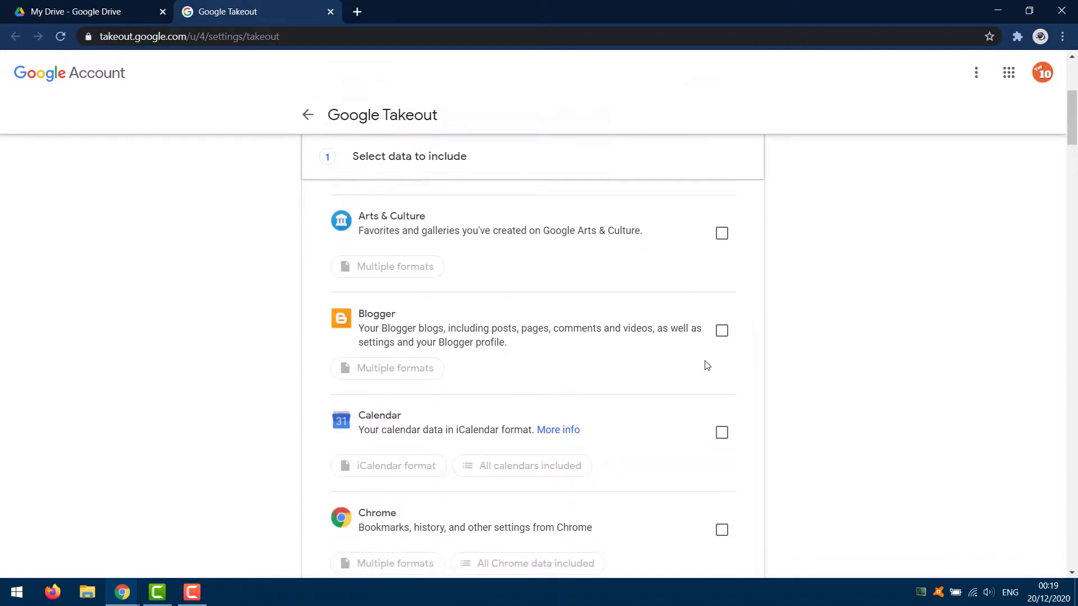
scroll(707, 366, "down", 7)
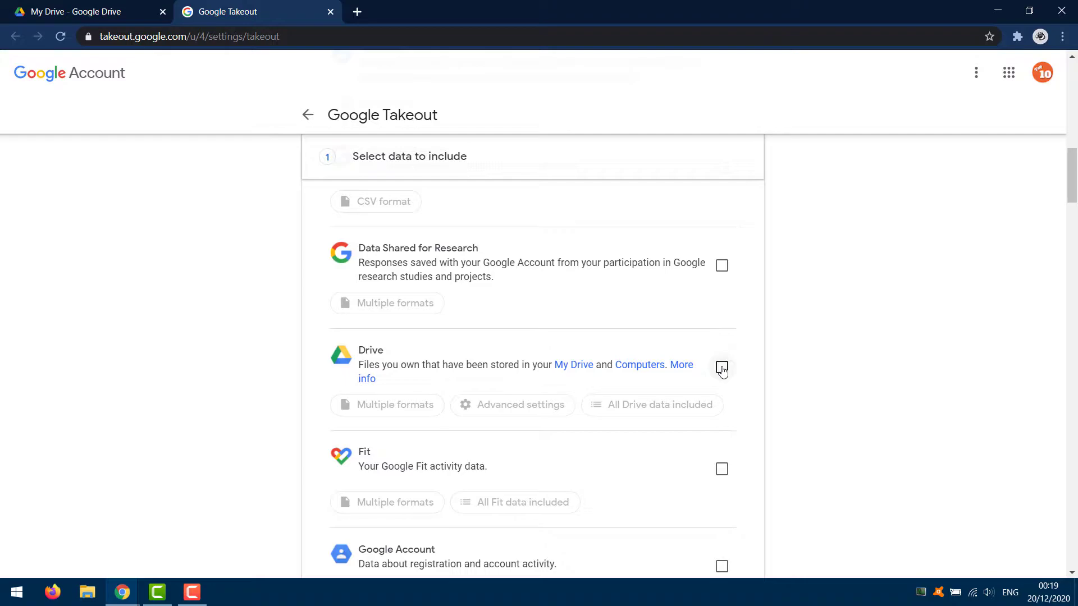
Check Drive and confirm its default formats, advanced settings and 'All Drive data included'
left_click(722, 368)
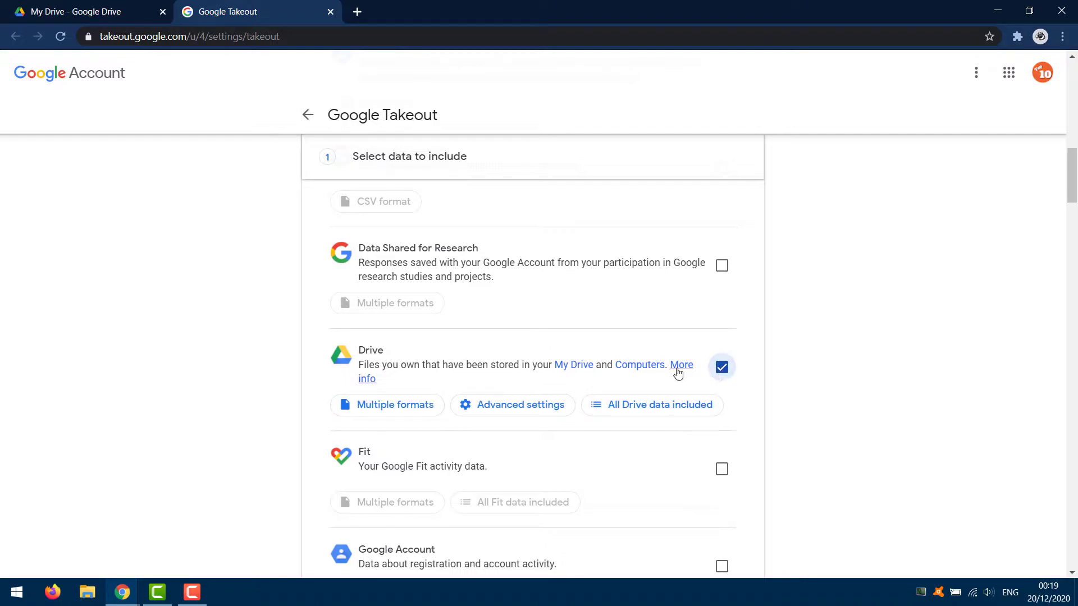
left_click(395, 405)
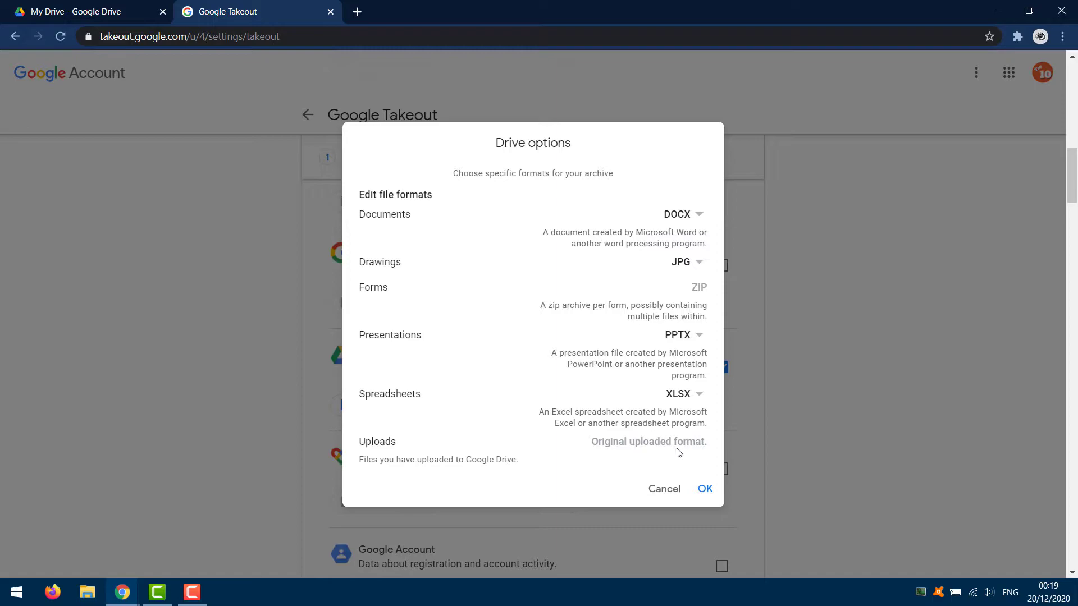
left_click(705, 490)
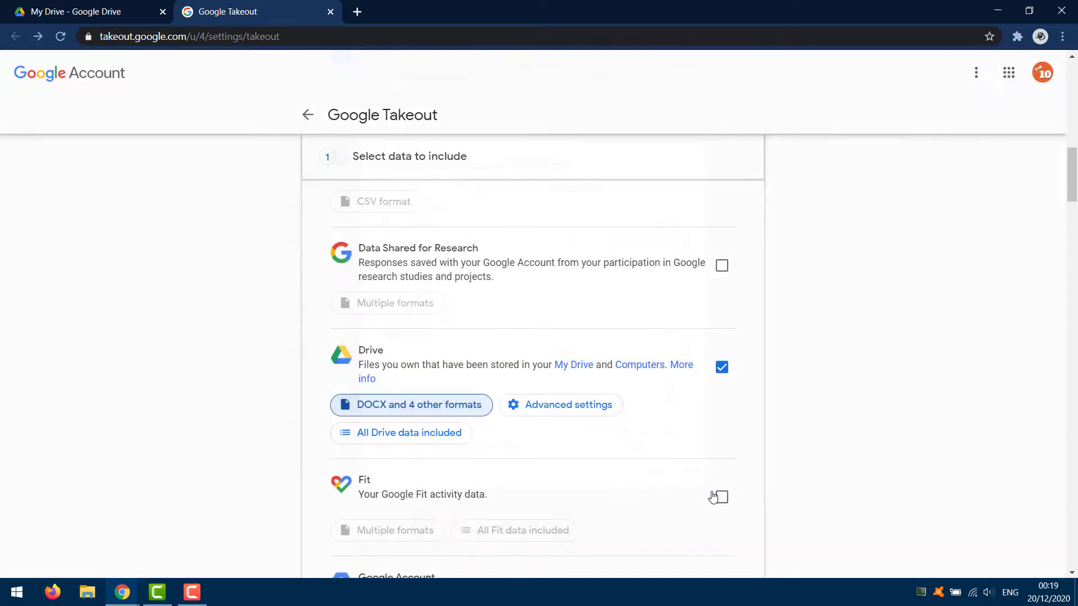
left_click(566, 407)
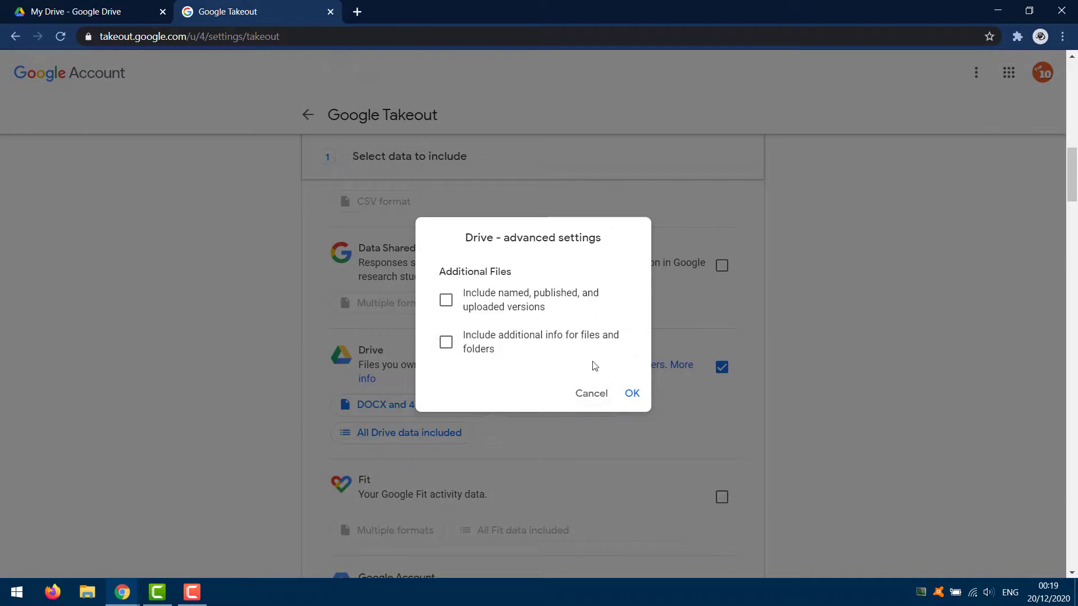
left_click(632, 395)
left_click(415, 438)
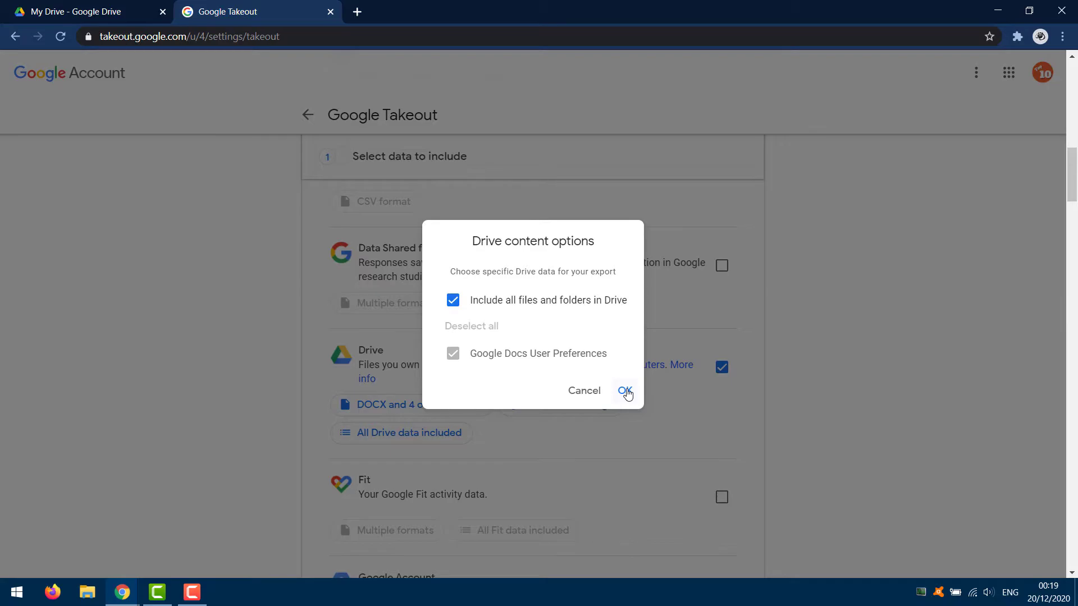
left_click(626, 392)
Scroll to the bottom of the product list and proceed with Next step
scroll(627, 394, "down", 17)
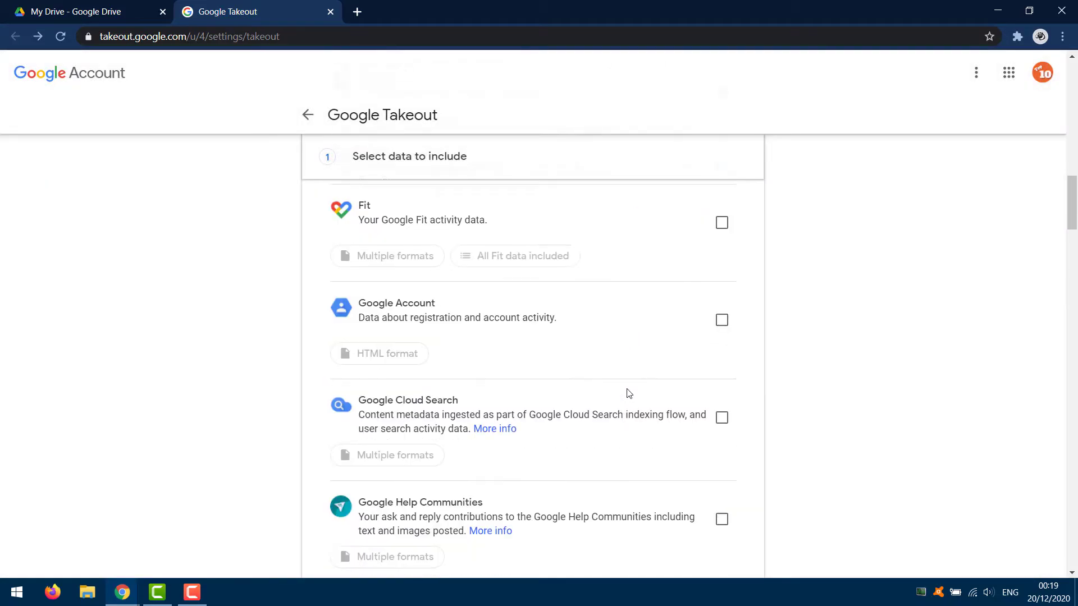
scroll(628, 394, "down", 16)
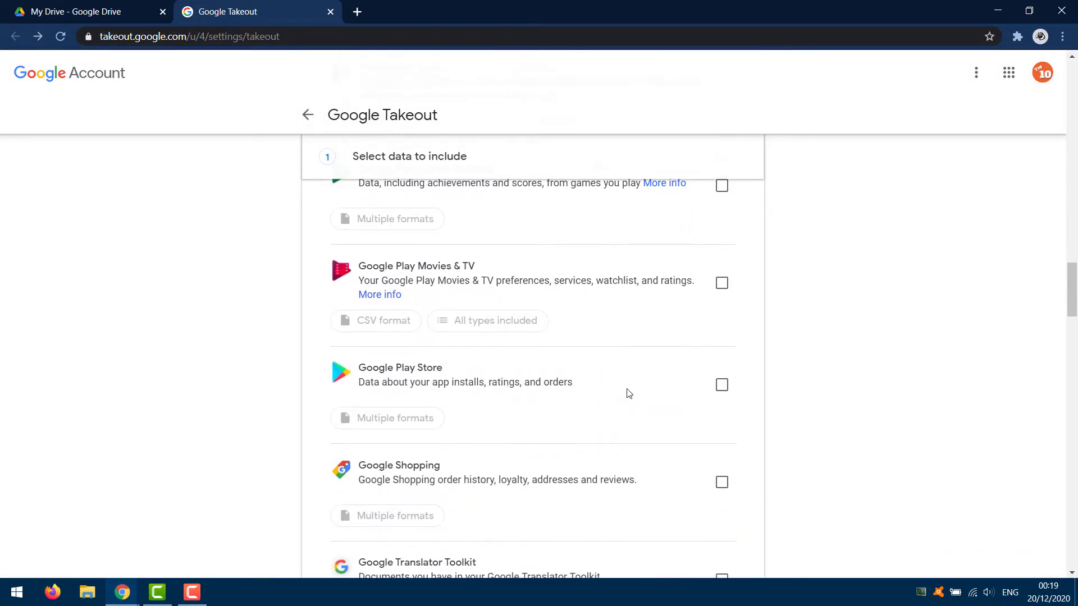
scroll(629, 394, "down", 15)
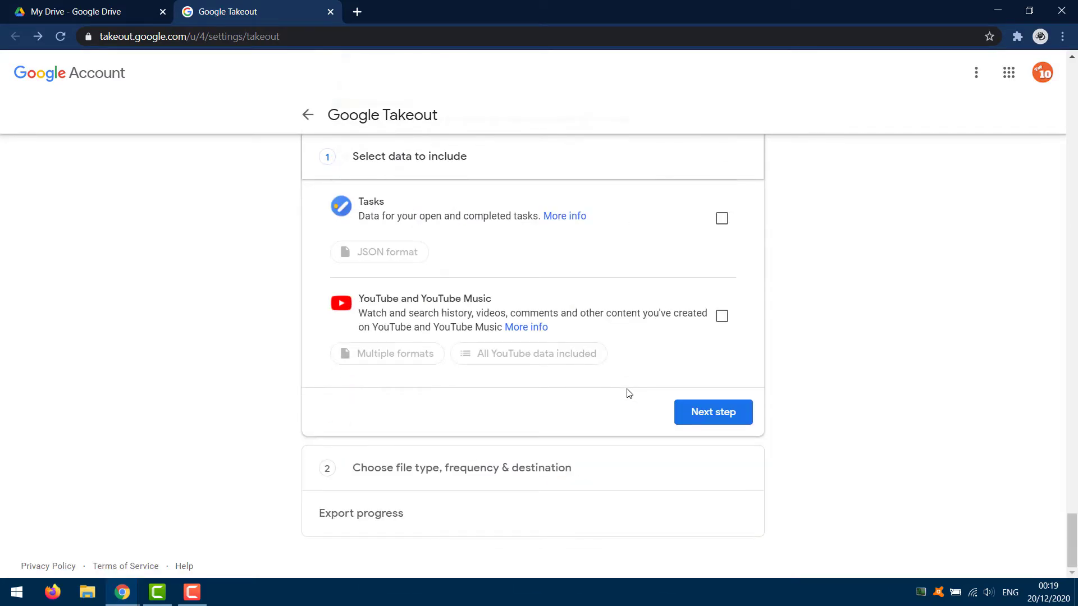
left_click(713, 413)
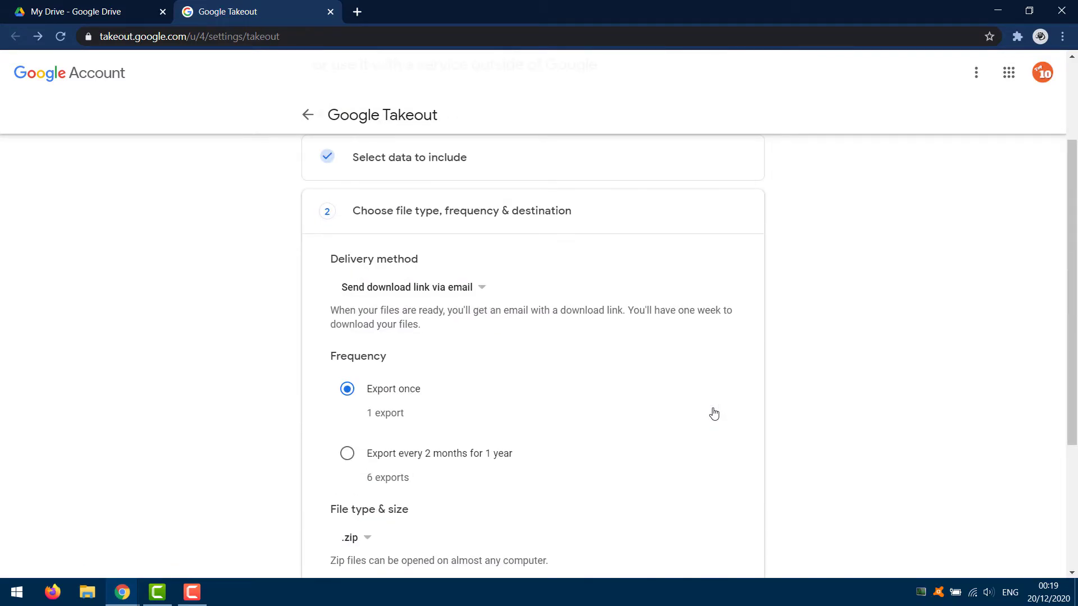
Keep delivery as 'Send download link via email' and set frequency to 'Export once'
left_click(417, 292)
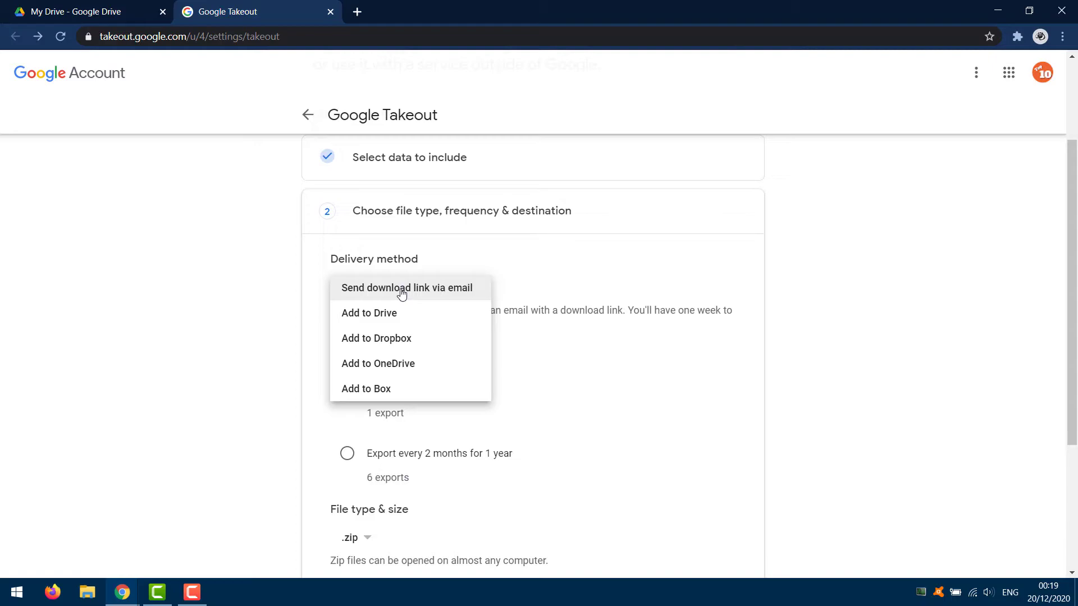
left_click(401, 289)
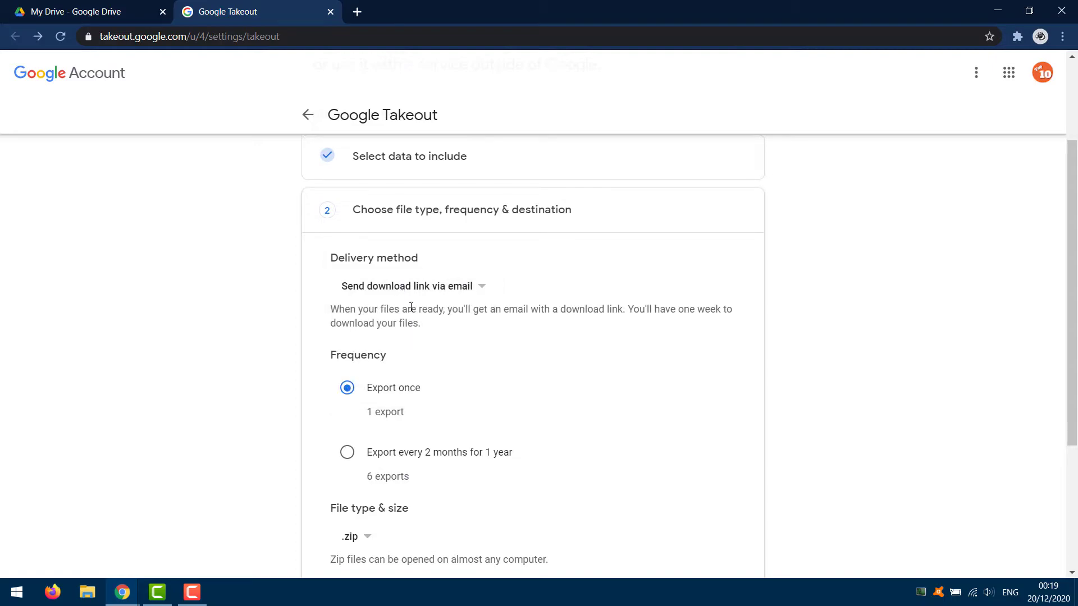
scroll(339, 315, "down", 1)
left_click(347, 318)
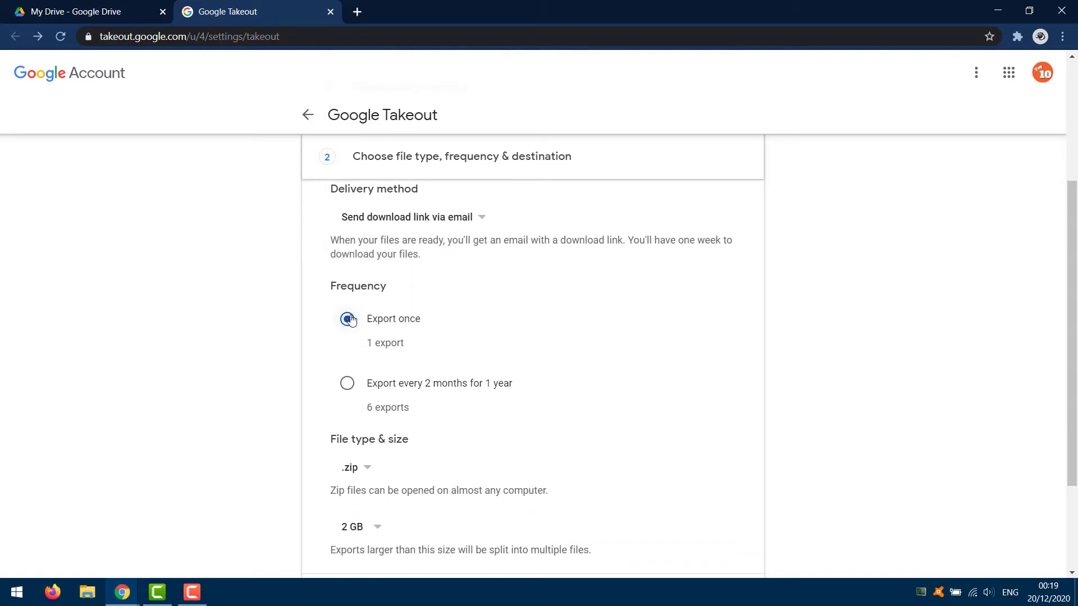
left_click(348, 319)
Set the archive file type to .zip and the split size to 2 GB
scroll(447, 317, "down", 3)
left_click(362, 326)
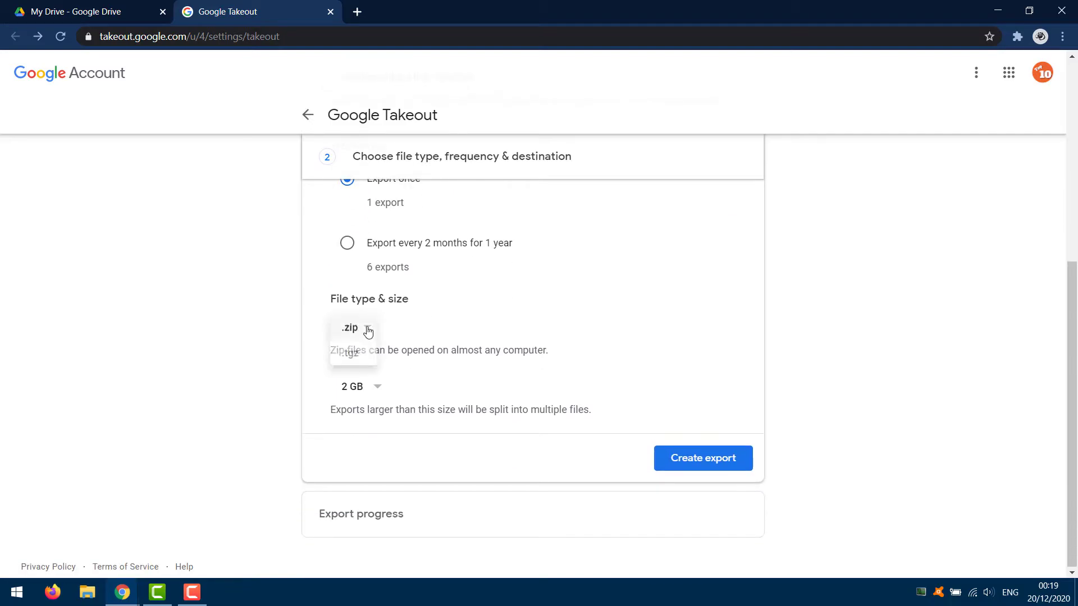
left_click(354, 328)
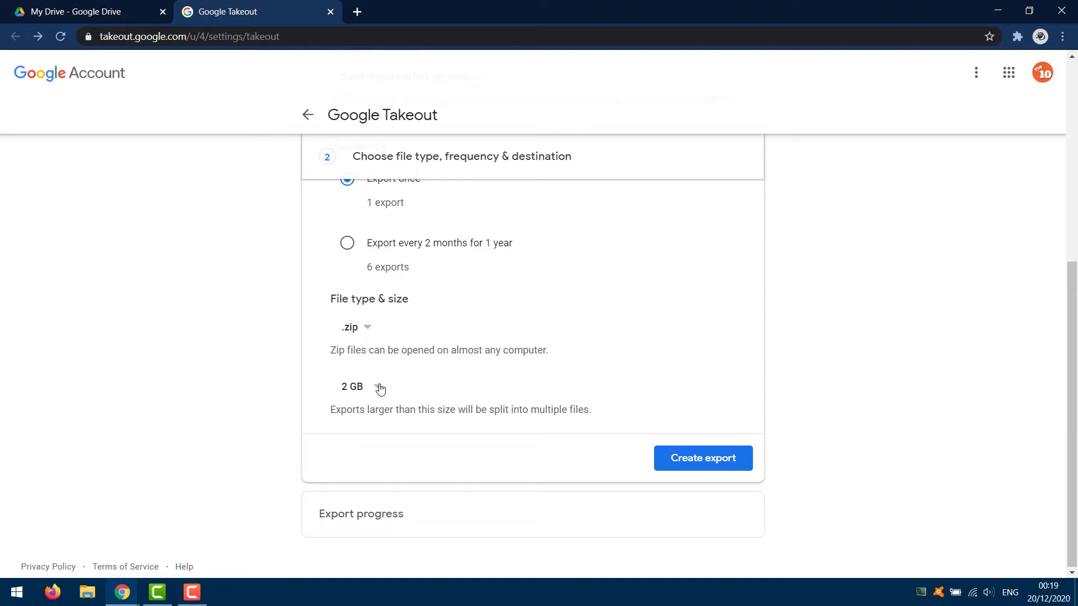
left_click(374, 387)
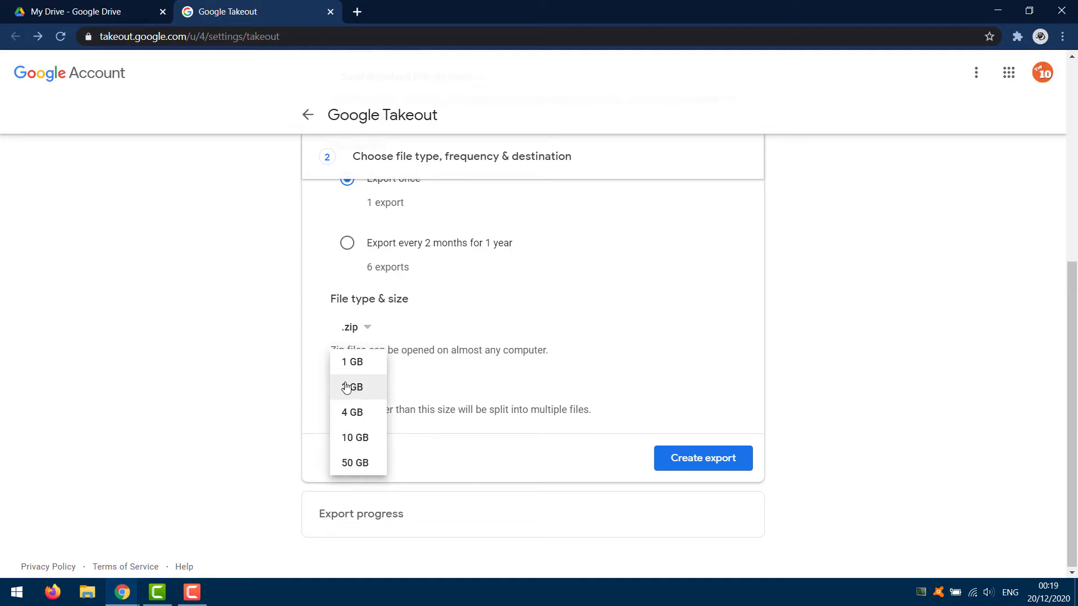
left_click(351, 388)
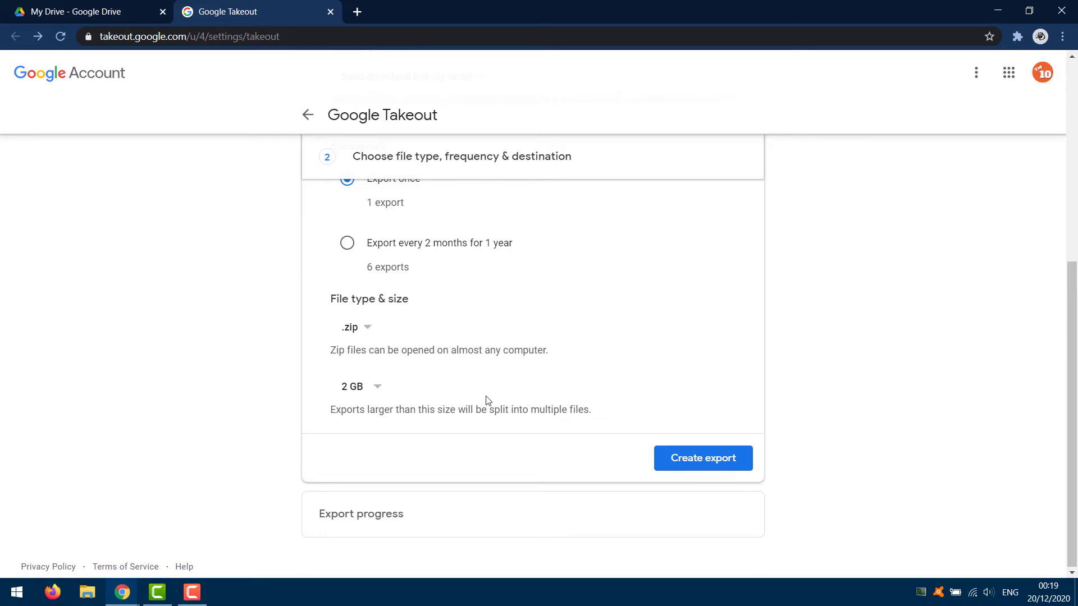
Create the Drive export and wait for the 'Your Google data is ready to download' email
left_click(701, 463)
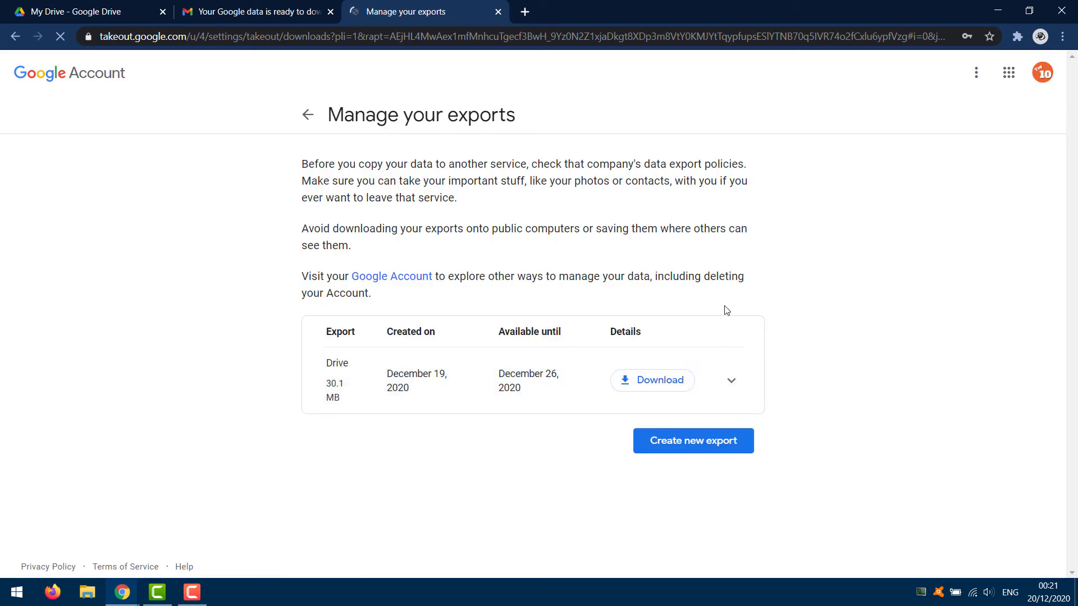
Download the 30.1 MB Drive export zip from Manage your exports
left_click(660, 382)
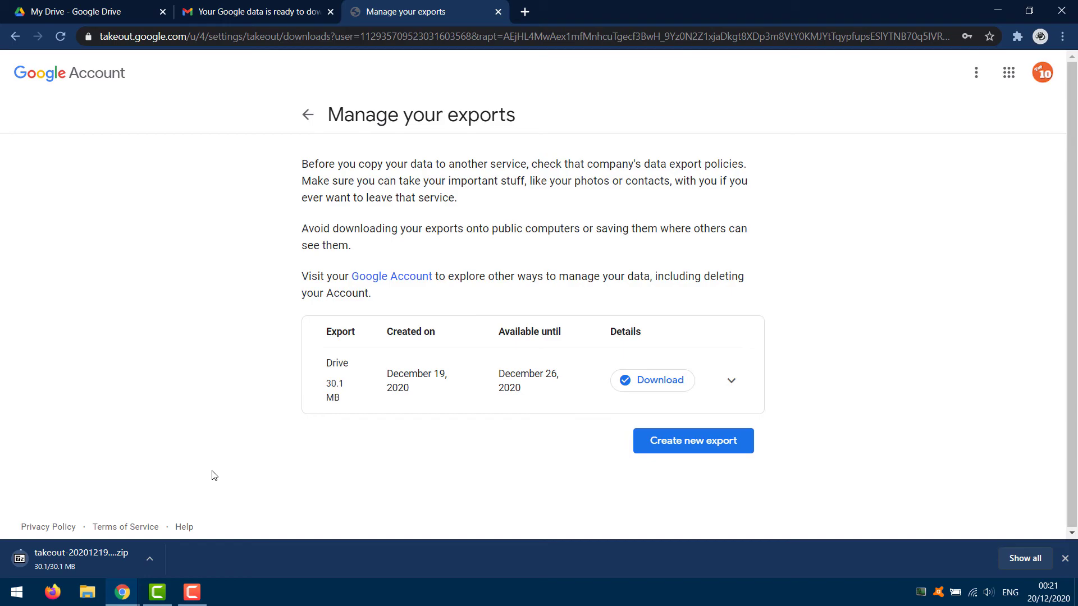
Open the downloaded takeout zip in 7-Zip and browse into Takeout\Drive
left_click(63, 559)
double_click(120, 178)
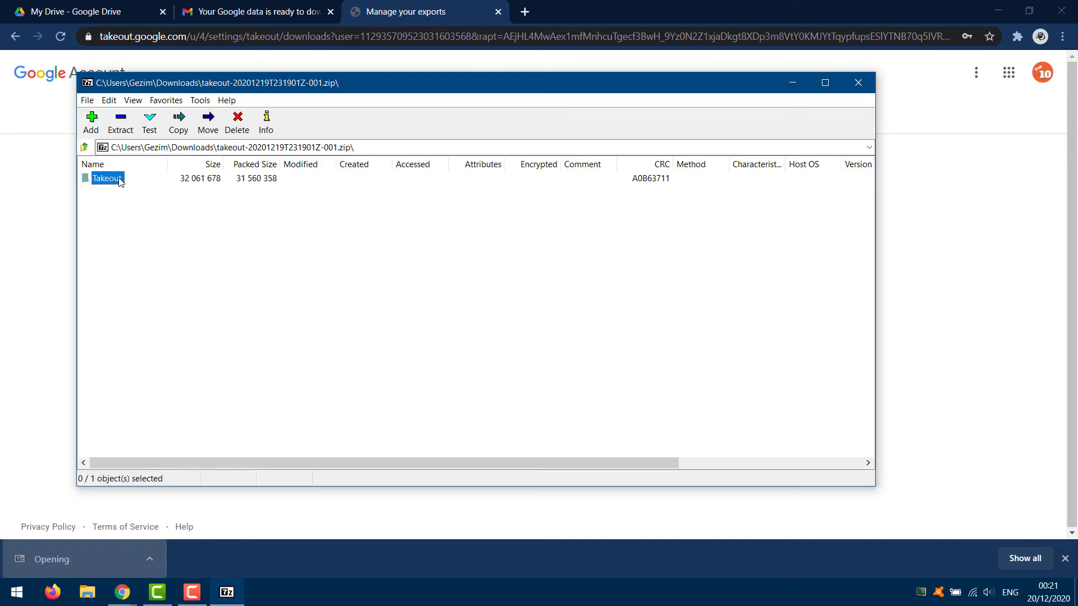
double_click(110, 179)
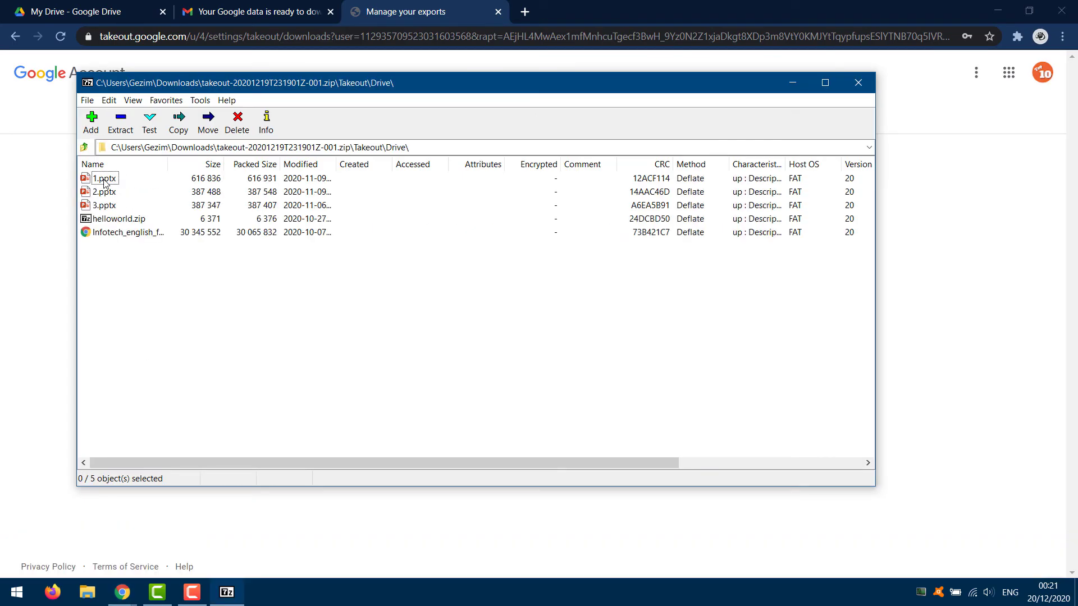